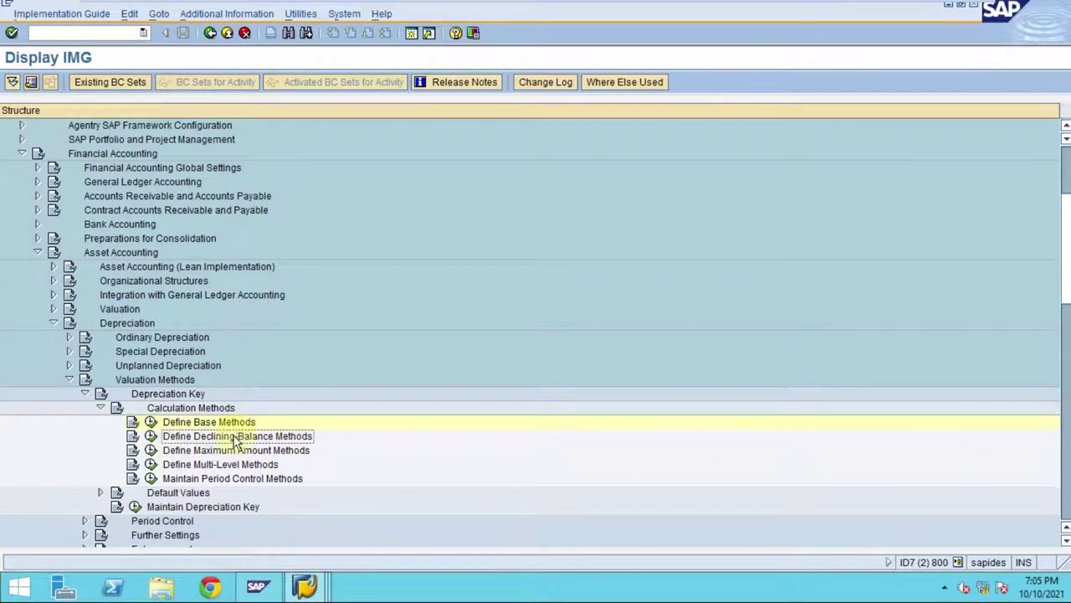
- Open Define Declining-Balance Methods for chart 1CN and select row 001
left_click(151, 437)
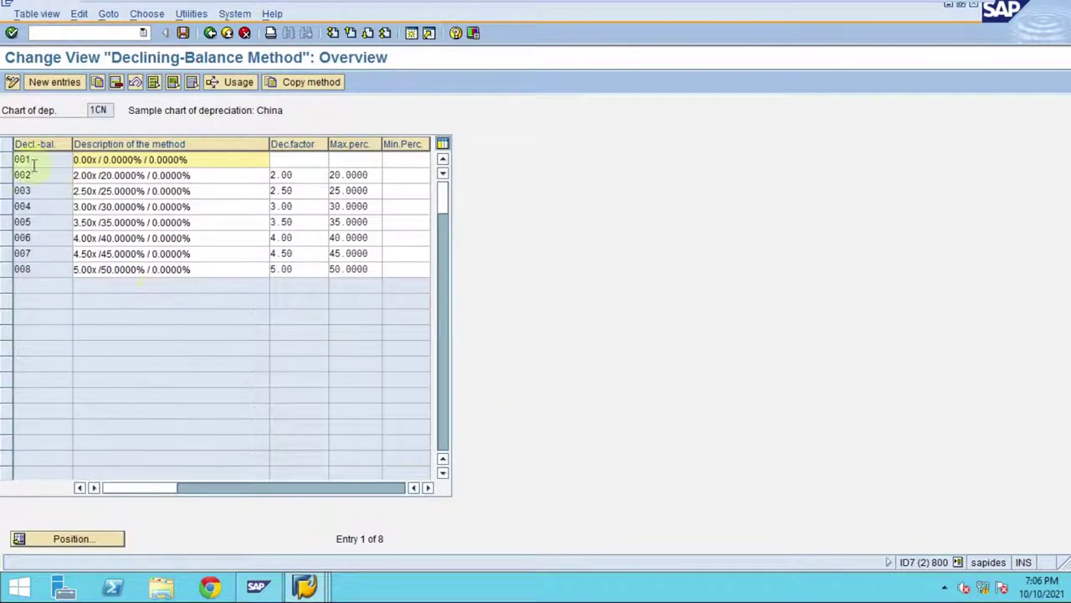
left_click_drag(210, 160, 51, 159)
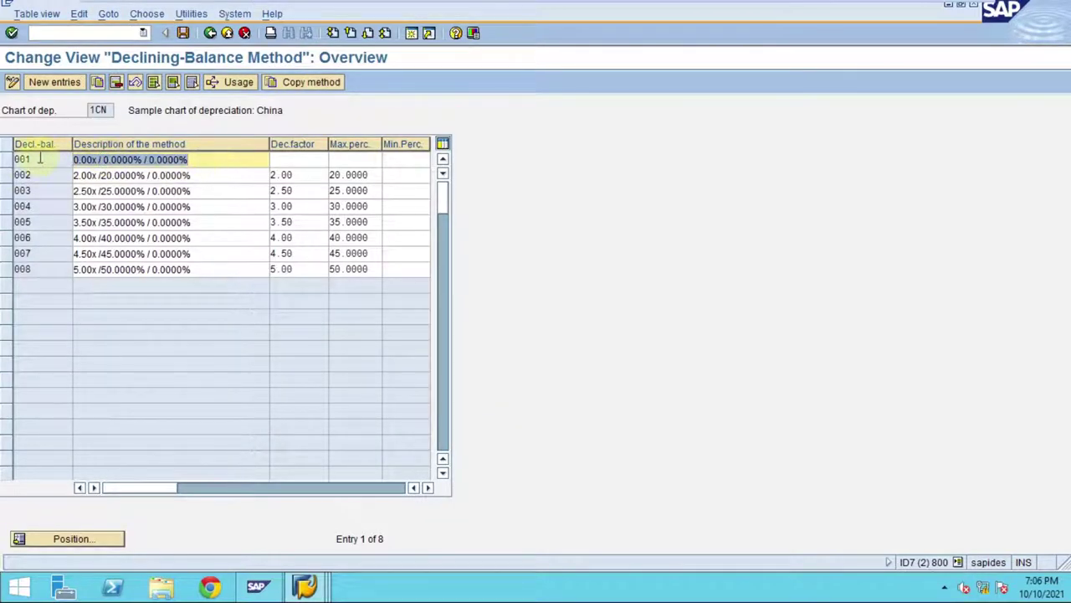
left_click(8, 160)
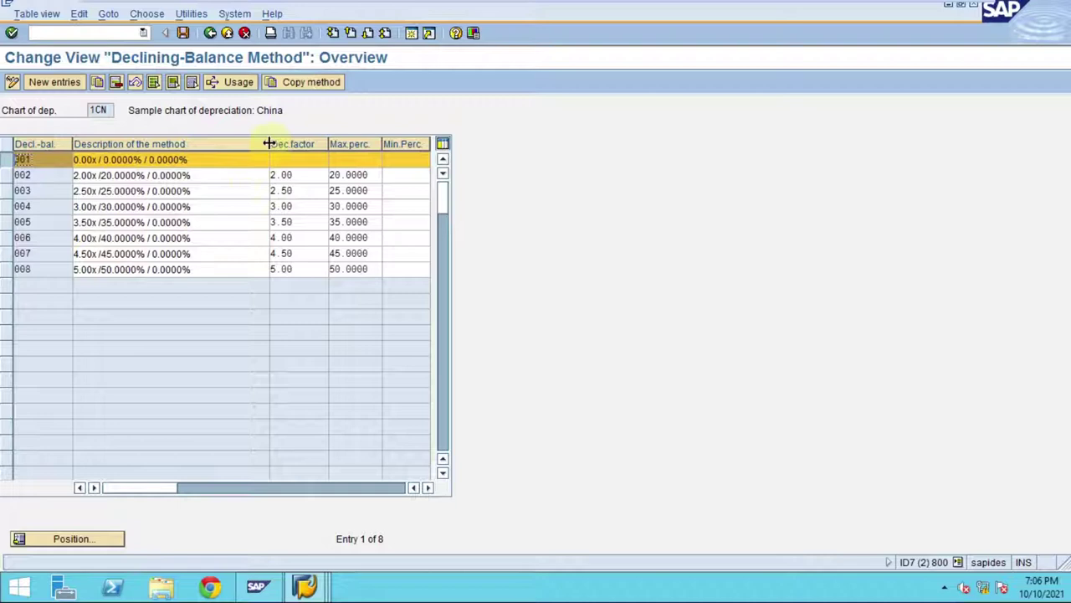
- Narrow the Description column of the declining-balance methods table
left_click_drag(269, 144, 218, 144)
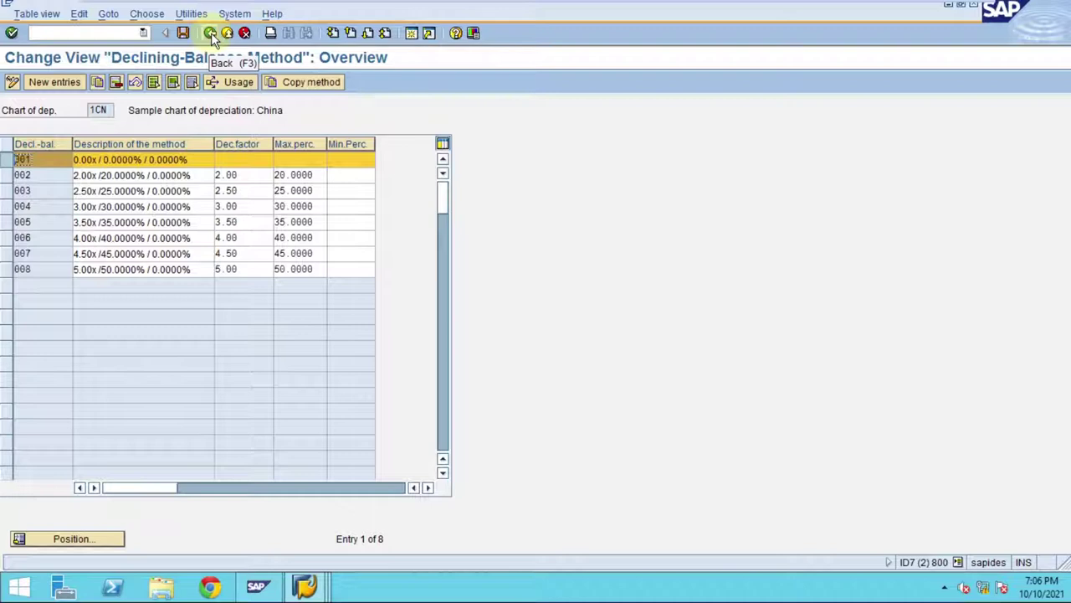
mouse_move(527, 5)
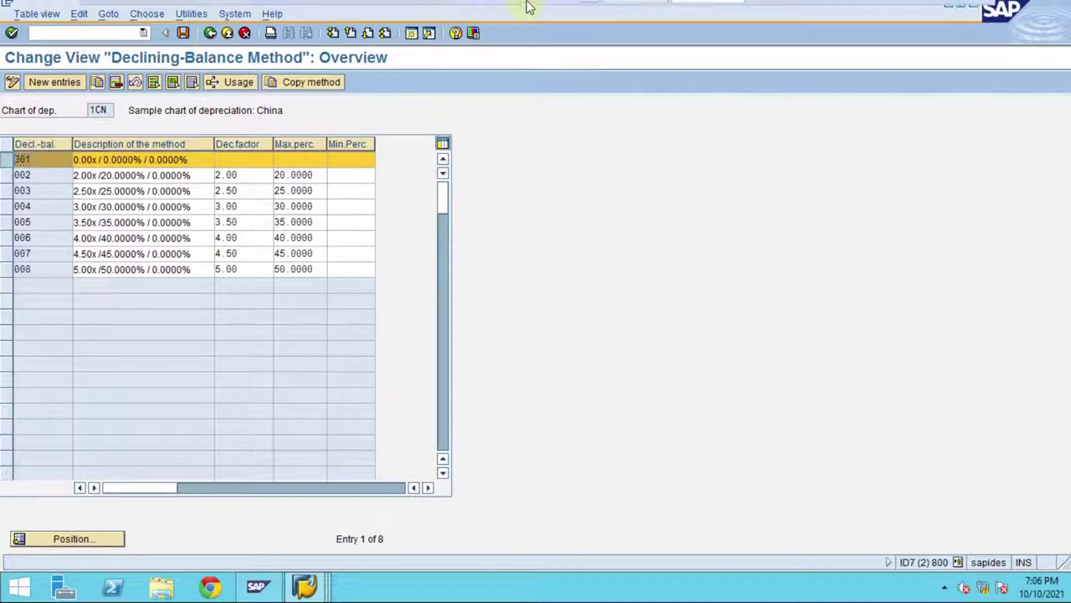
mouse_move(598, 6)
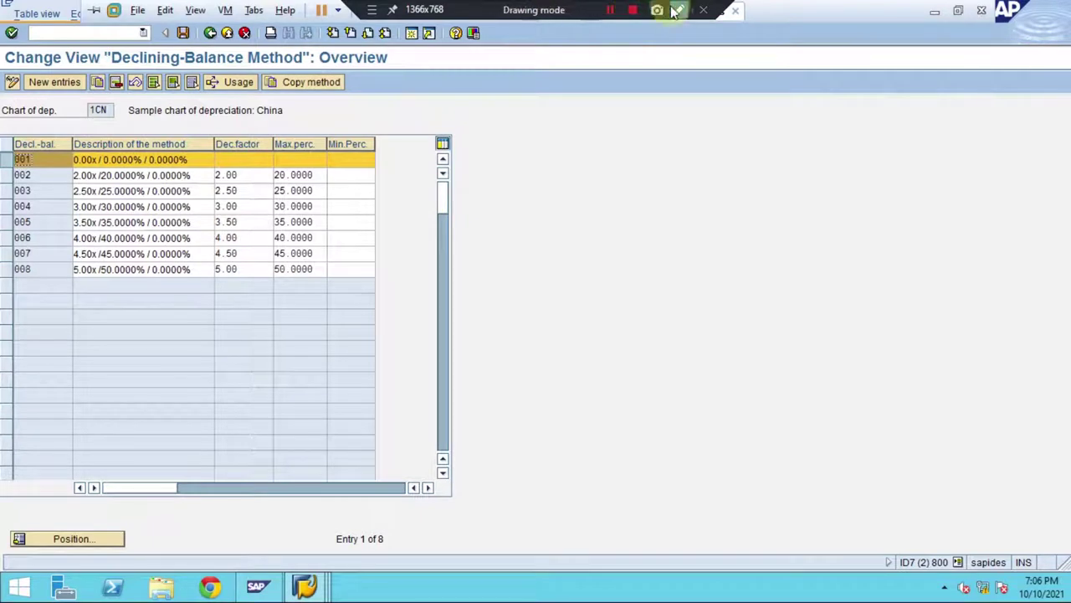
left_click(679, 10)
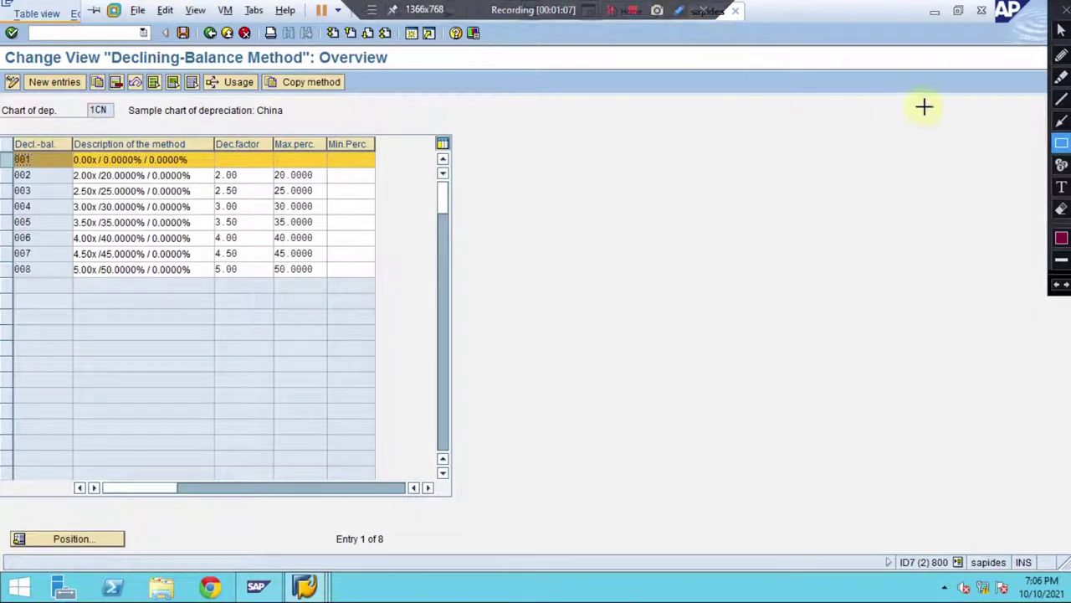
left_click(1061, 147)
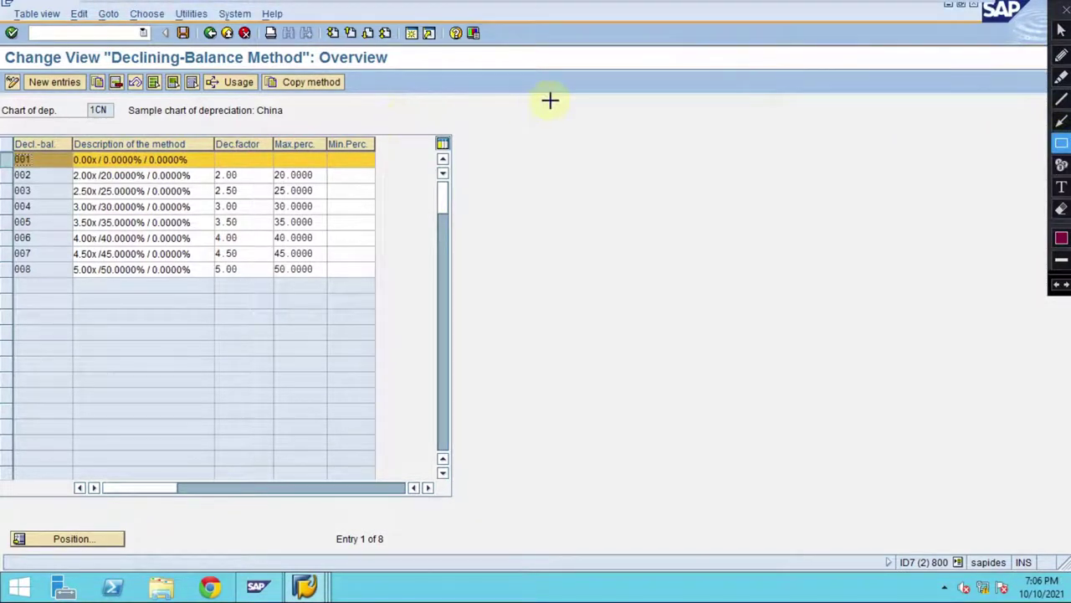
left_click(1061, 189)
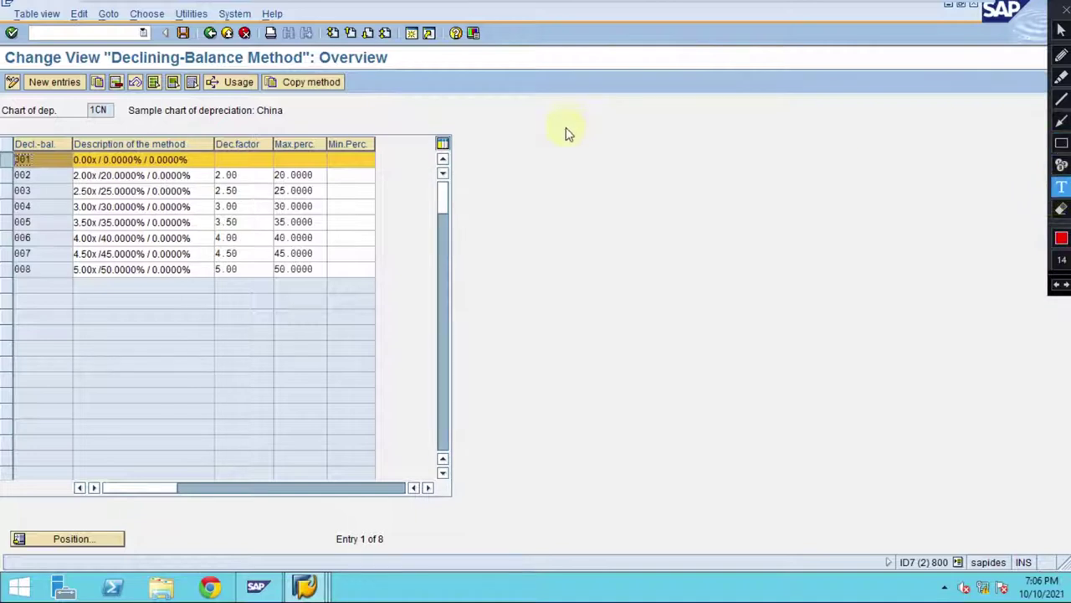
left_click(569, 127)
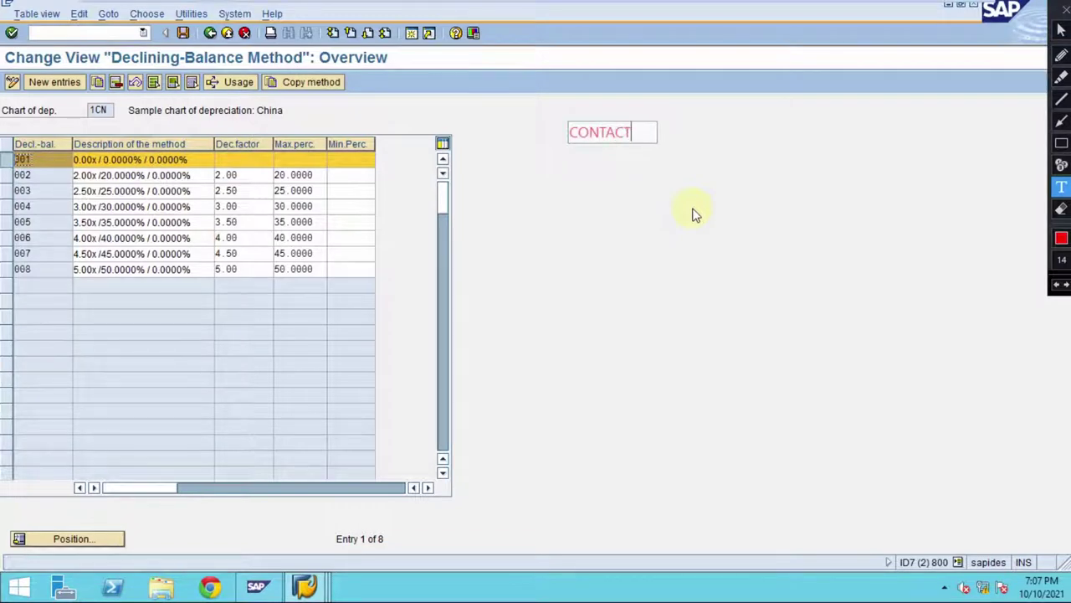
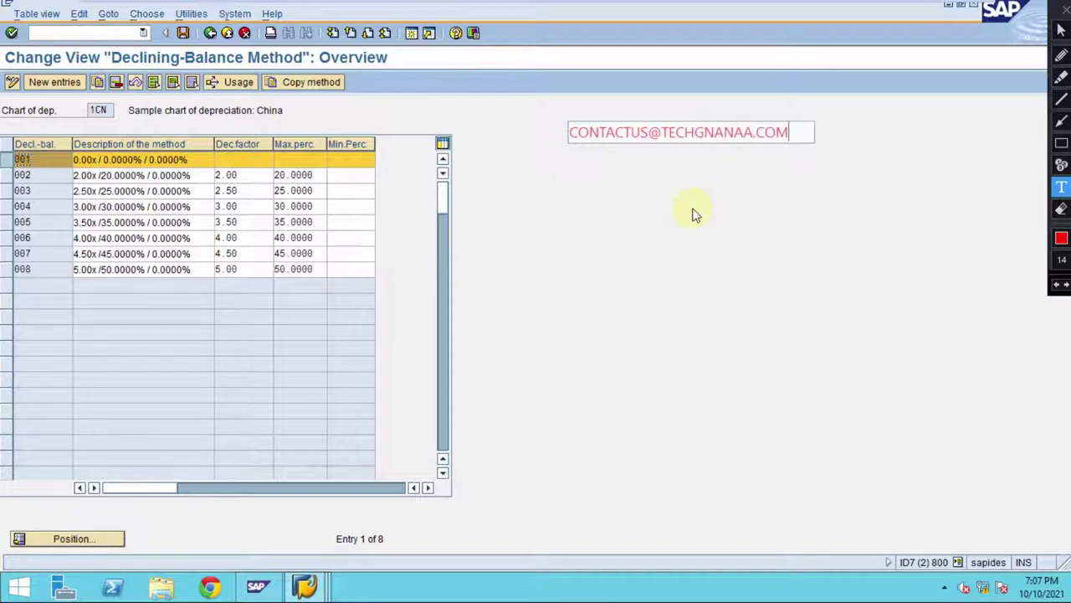
key("Return")
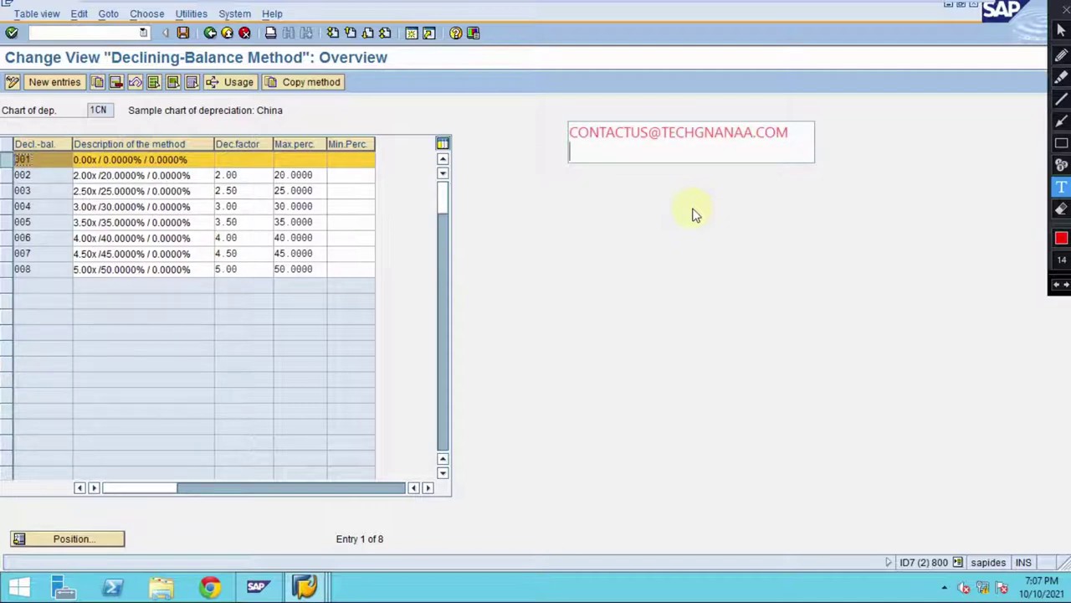
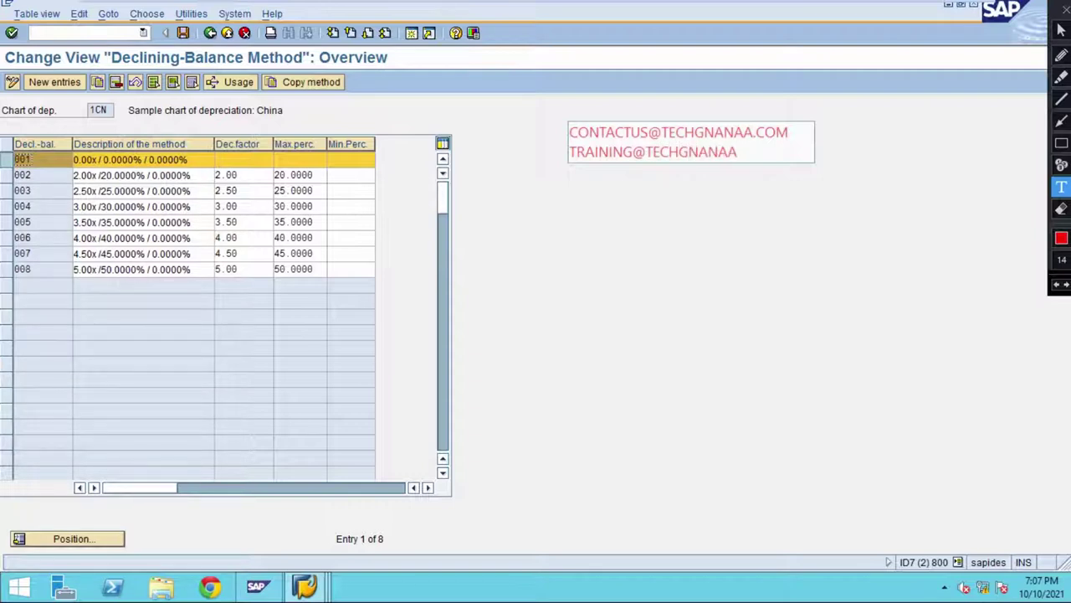
key("Return")
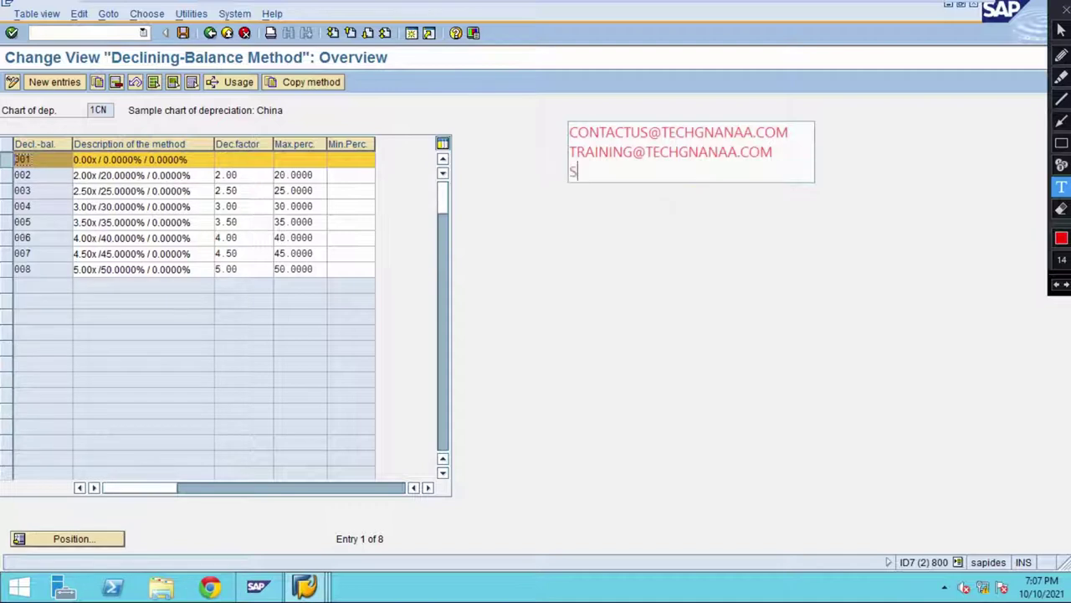
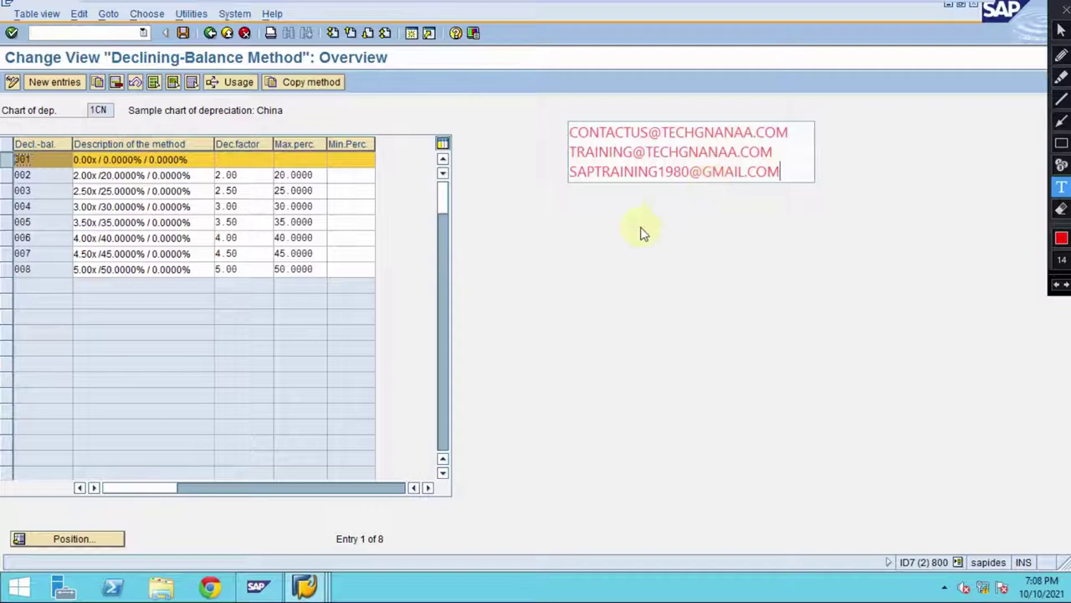
- Clear the annotations, go back to the IMG tree and select Define Multi-Level Methods
left_click(144, 206)
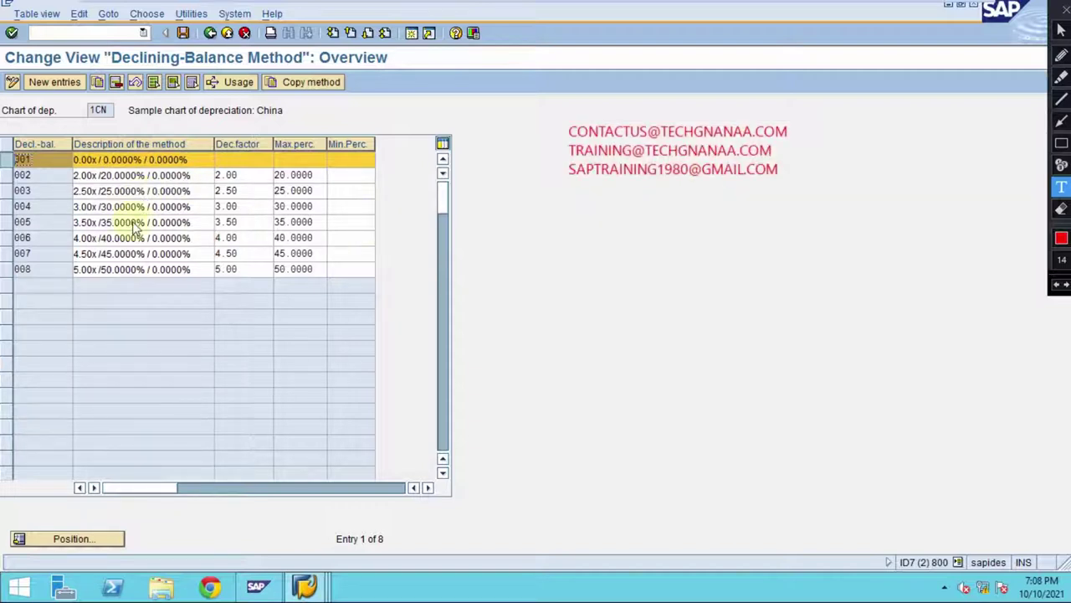
key("Escape")
left_click(95, 175)
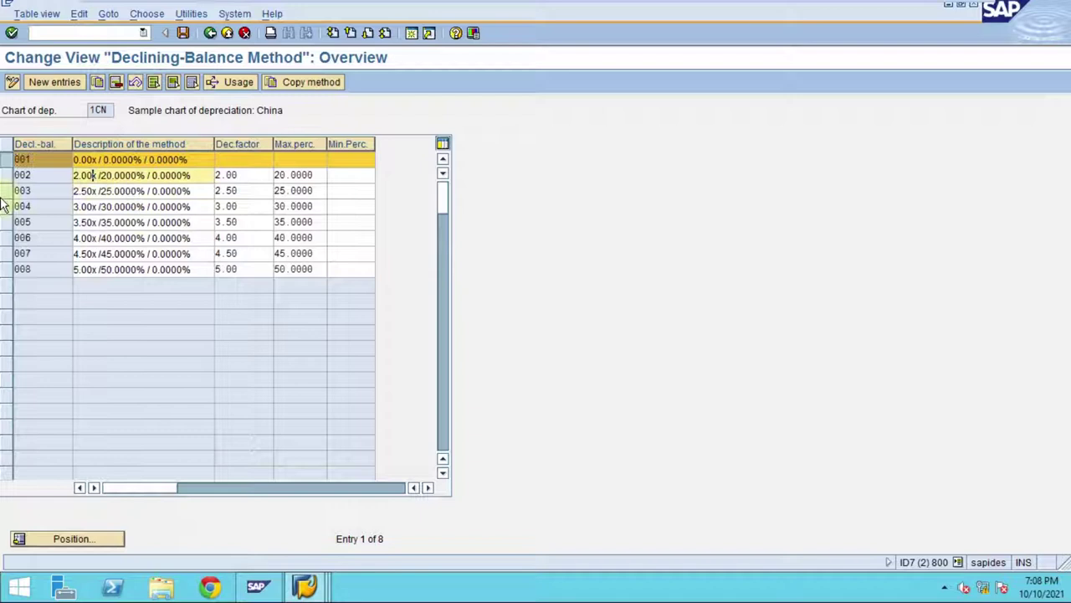
left_click(22, 161)
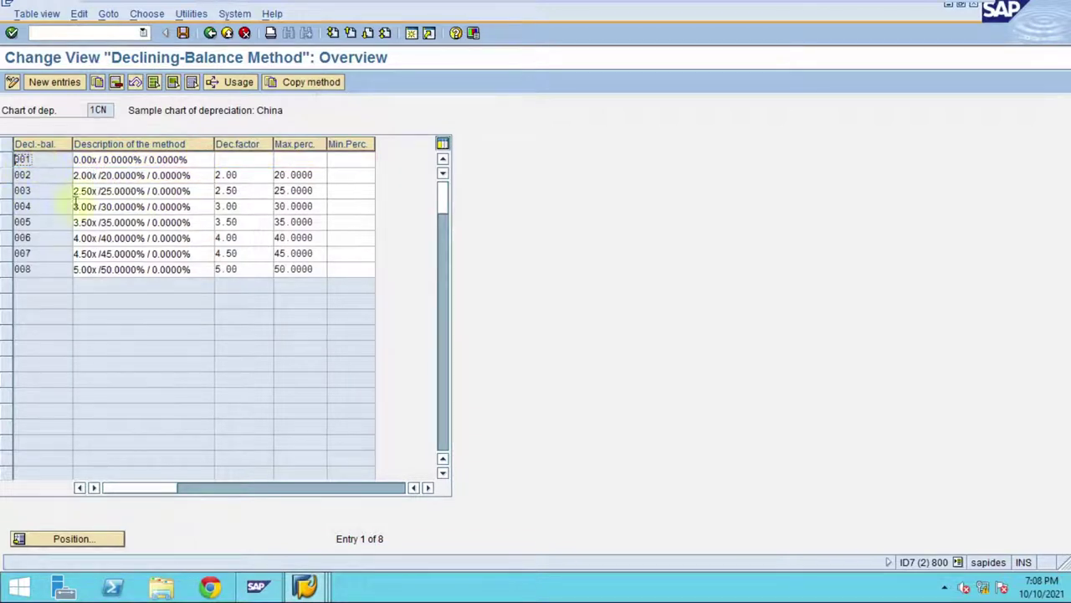
left_click(210, 34)
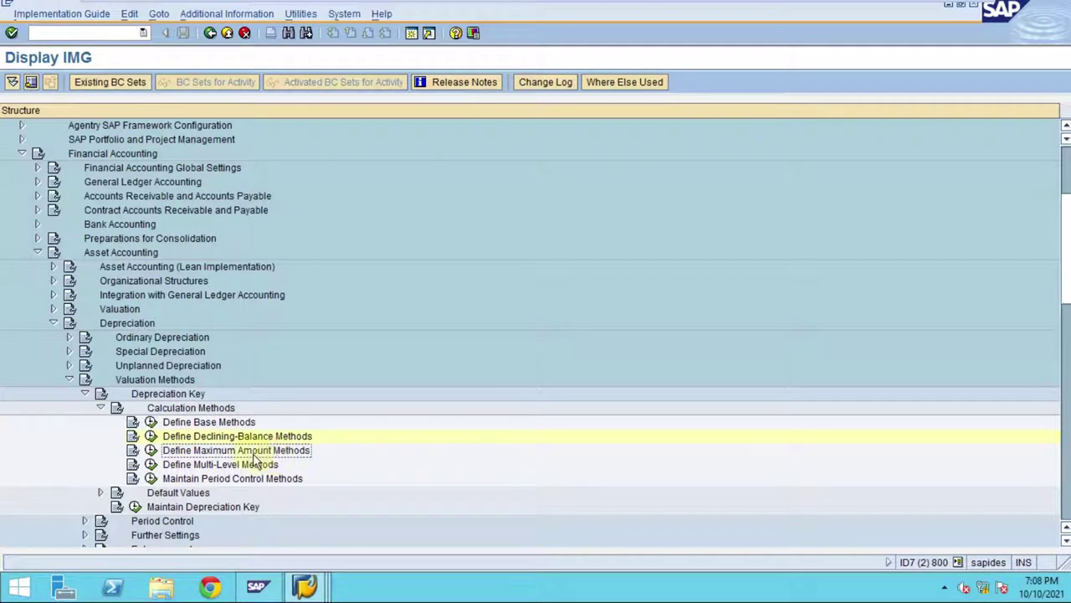
left_click(163, 466)
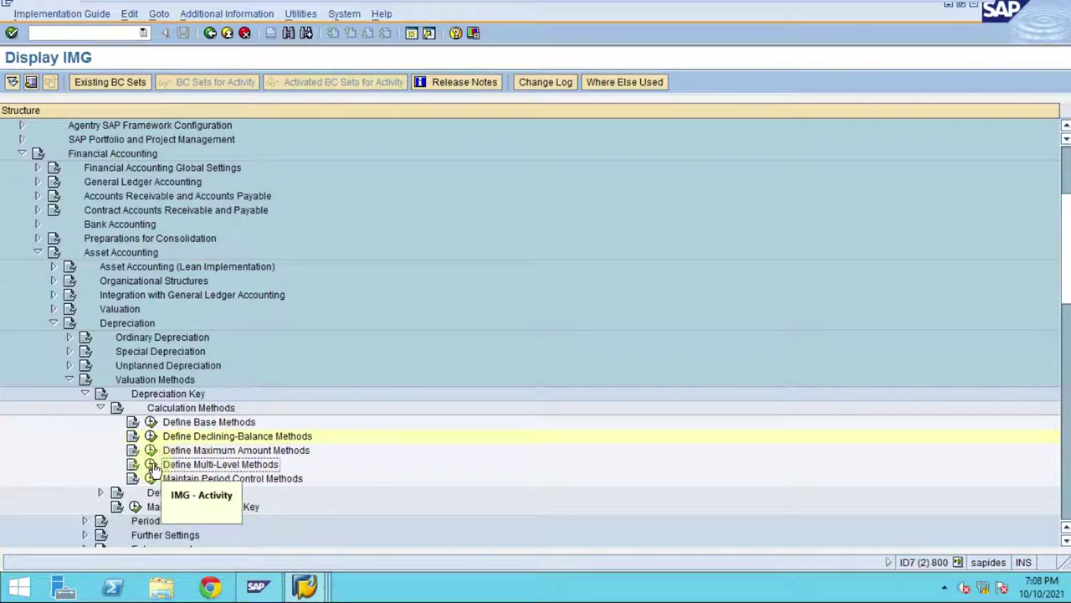
- Open the chart 1CN multilevel method overview and select the UNT row
left_click(151, 465)
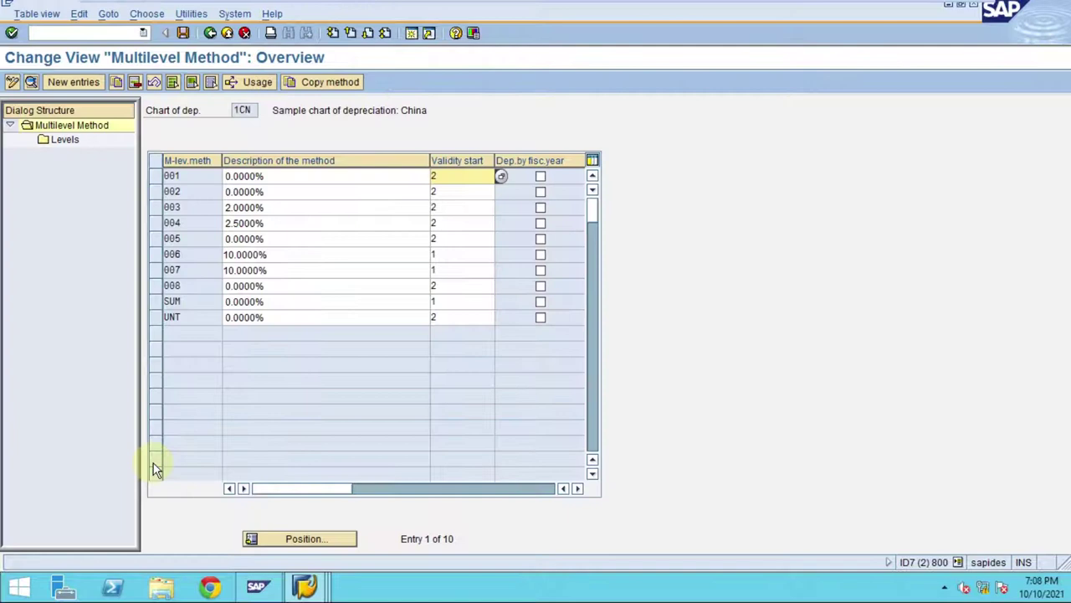
left_click(155, 317)
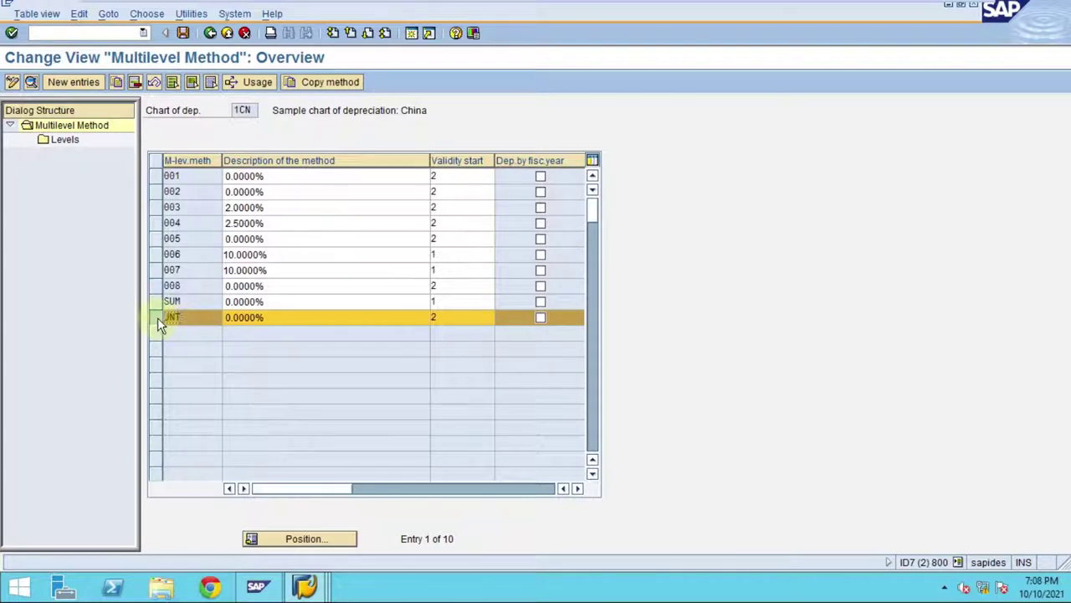
left_click(157, 318)
left_click(155, 317)
- Copy UNT as new method PRD with validity start 2, including its dependent entry
left_click(118, 84)
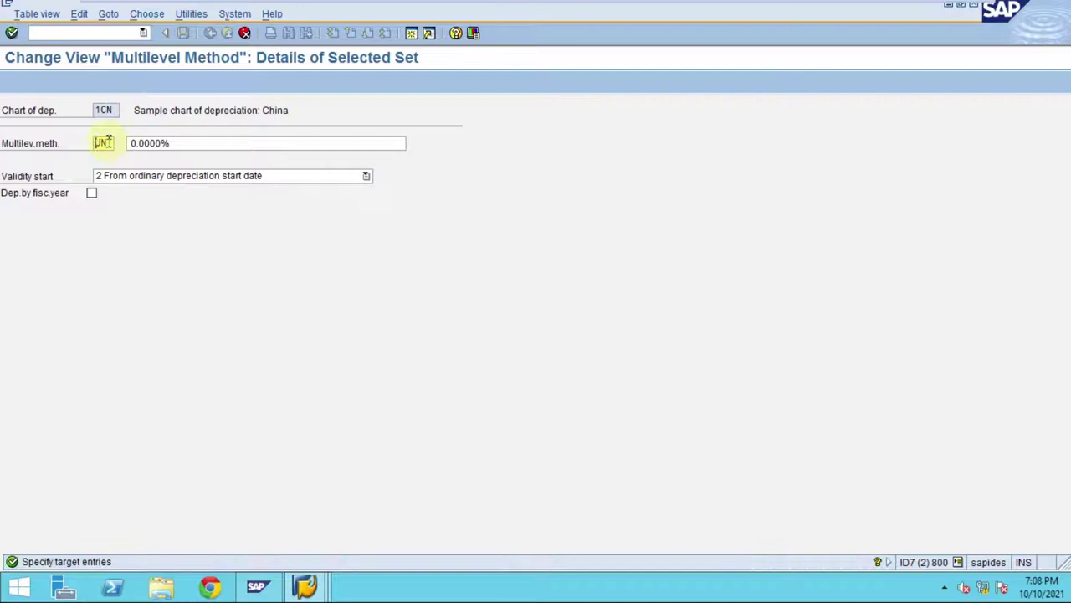
key("Delete")
key("Delete")
key("Delete")
type("PRC")
left_click(215, 178)
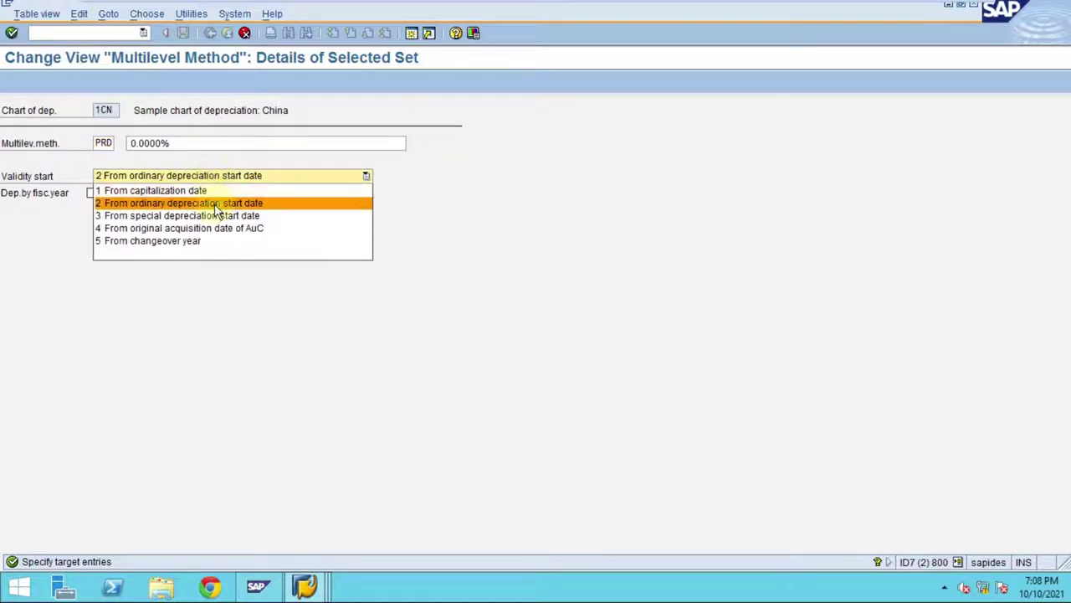
left_click(214, 204)
key("Return")
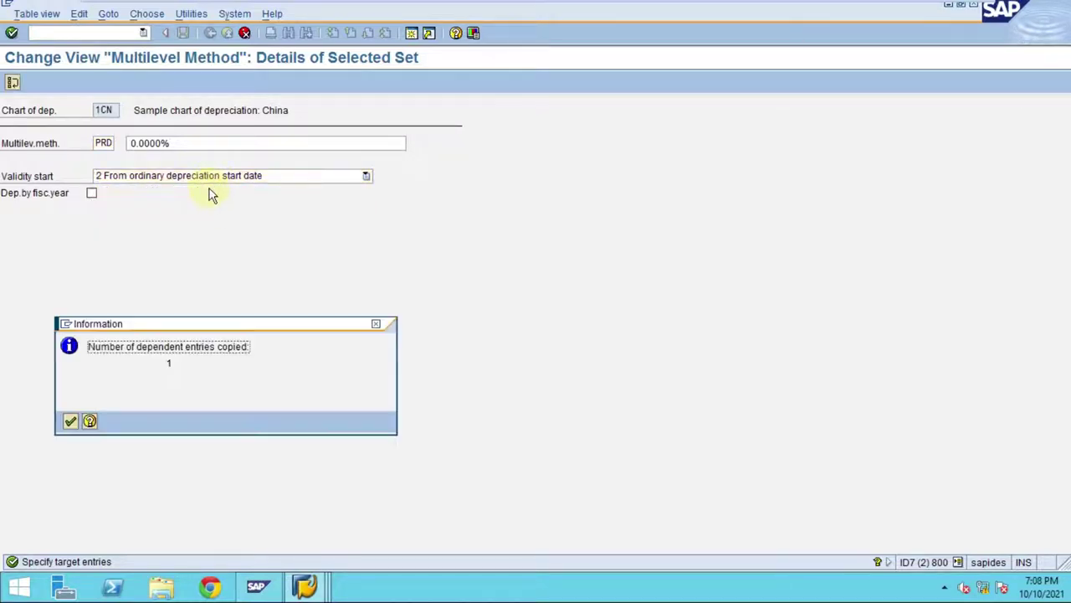
left_click_drag(92, 346, 294, 346)
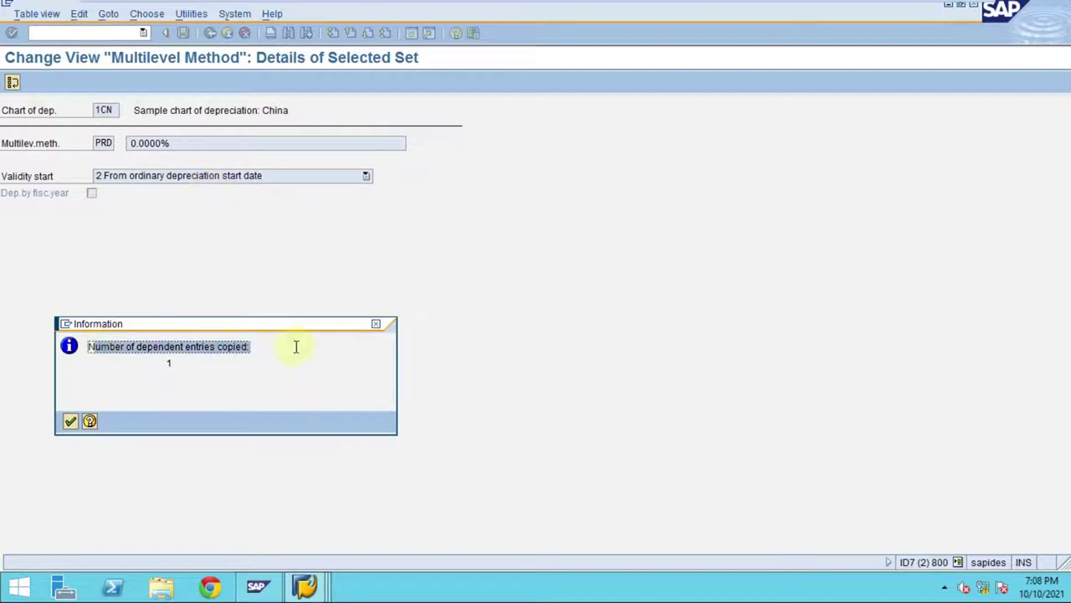
left_click(70, 421)
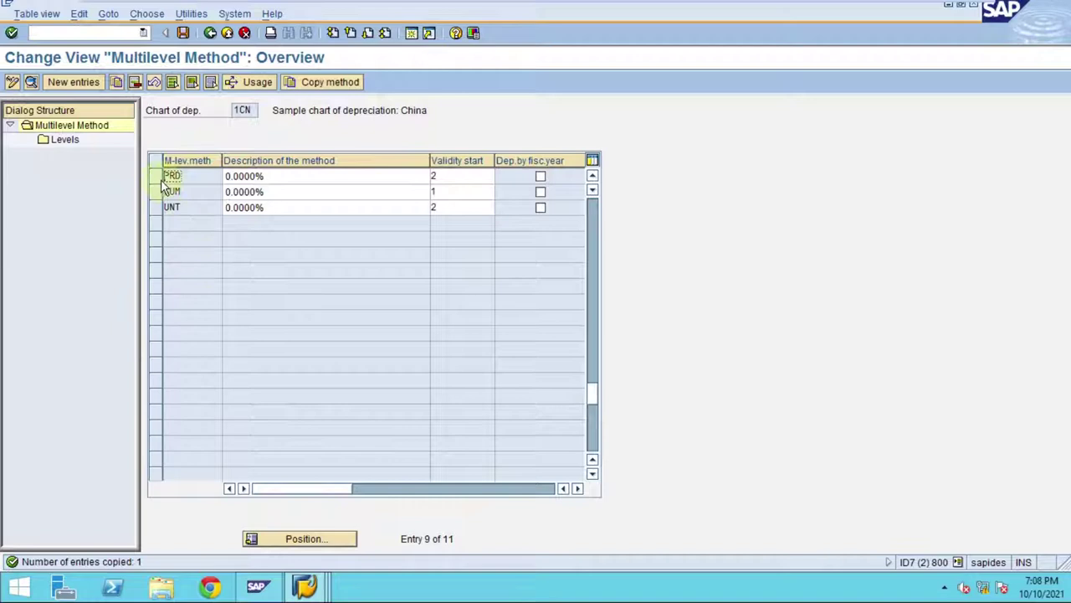
- Open PRD's Levels, enter base value 27 and list the base value keys
left_click(157, 177)
double_click(63, 140)
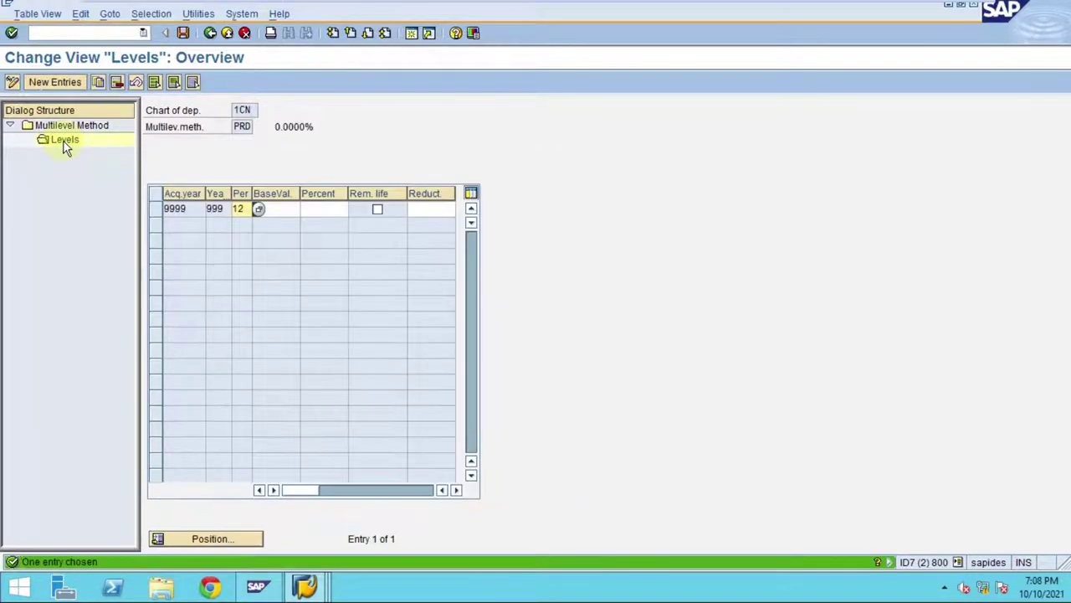
left_click(310, 209)
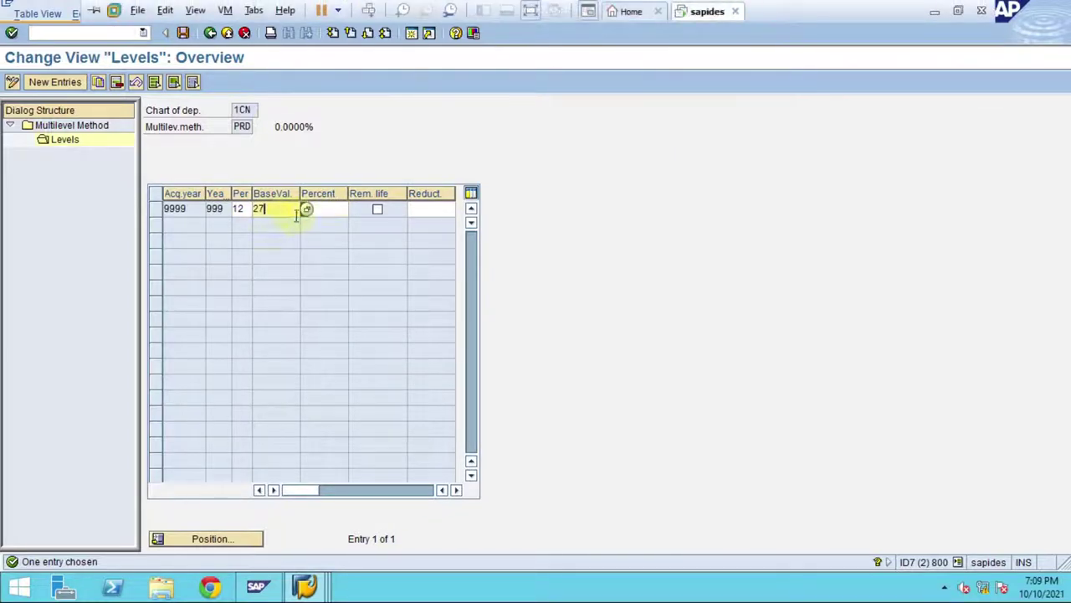
left_click(306, 208)
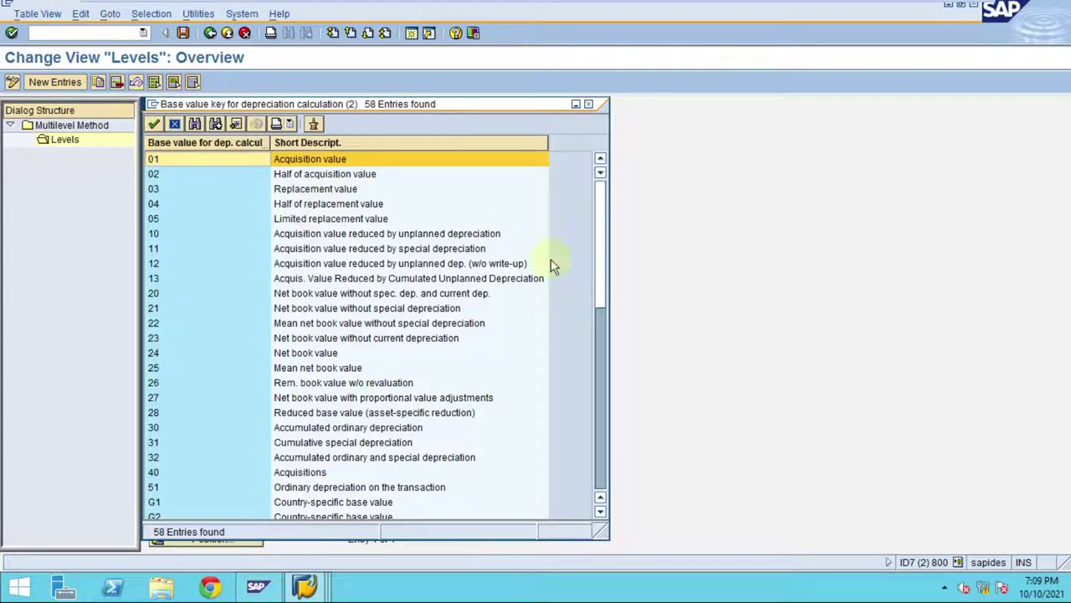
- Enlarge and move the key list, then pick key 27, net book value with proportional adjustments
left_click_drag(605, 531, 725, 494)
left_click_drag(394, 105, 555, 226)
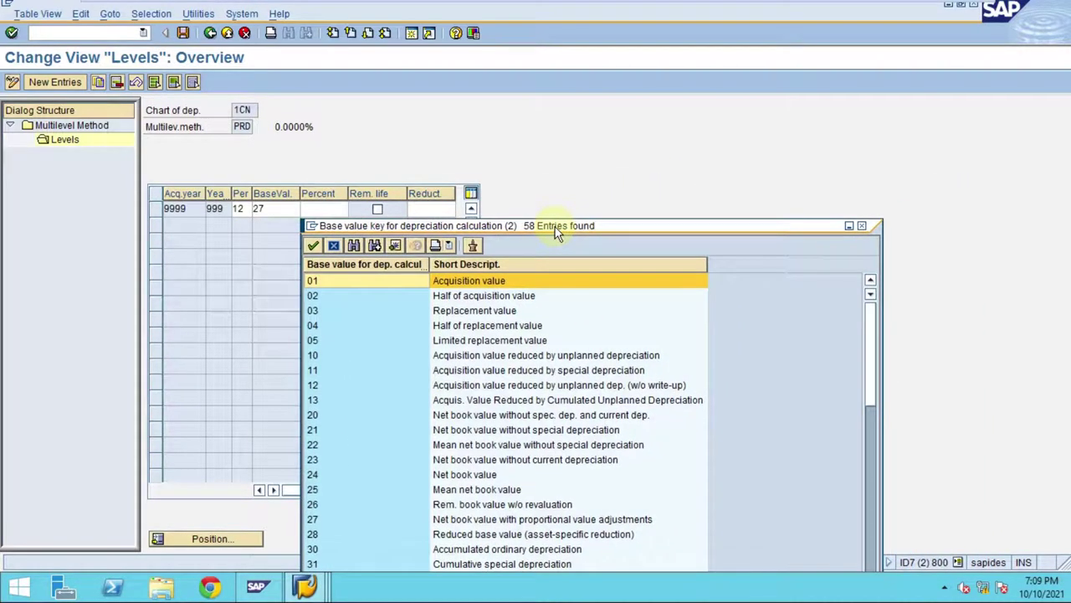
left_click(348, 522)
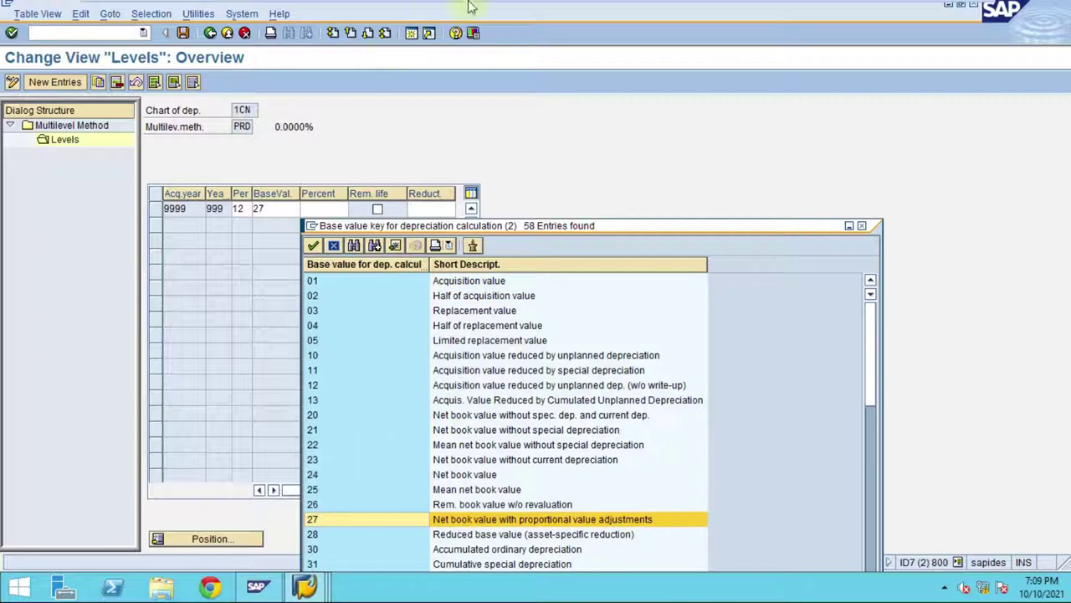
mouse_move(478, 4)
left_click(615, 11)
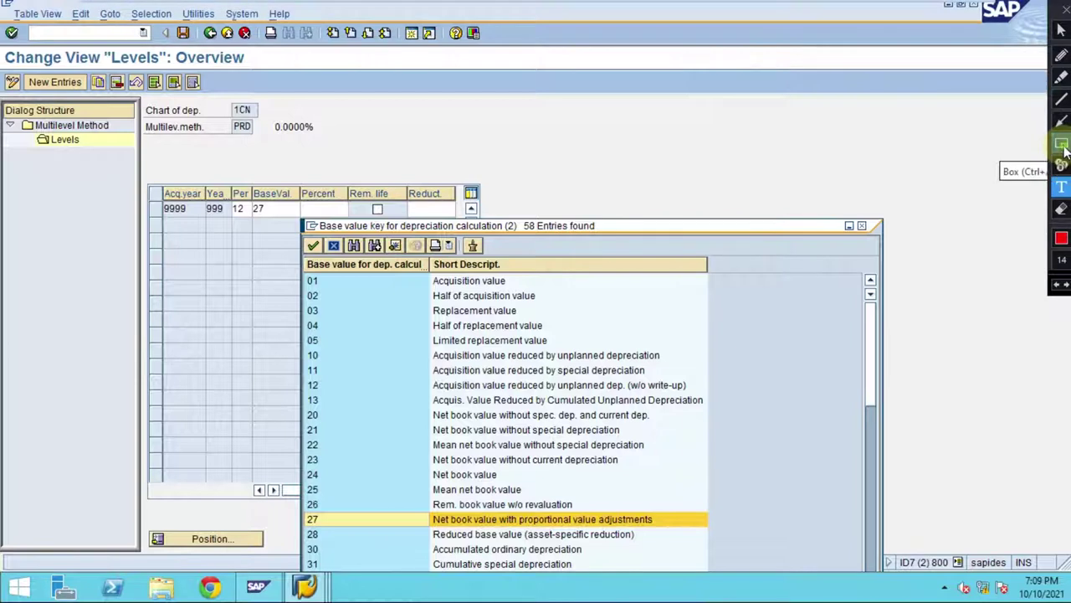
left_click(1061, 145)
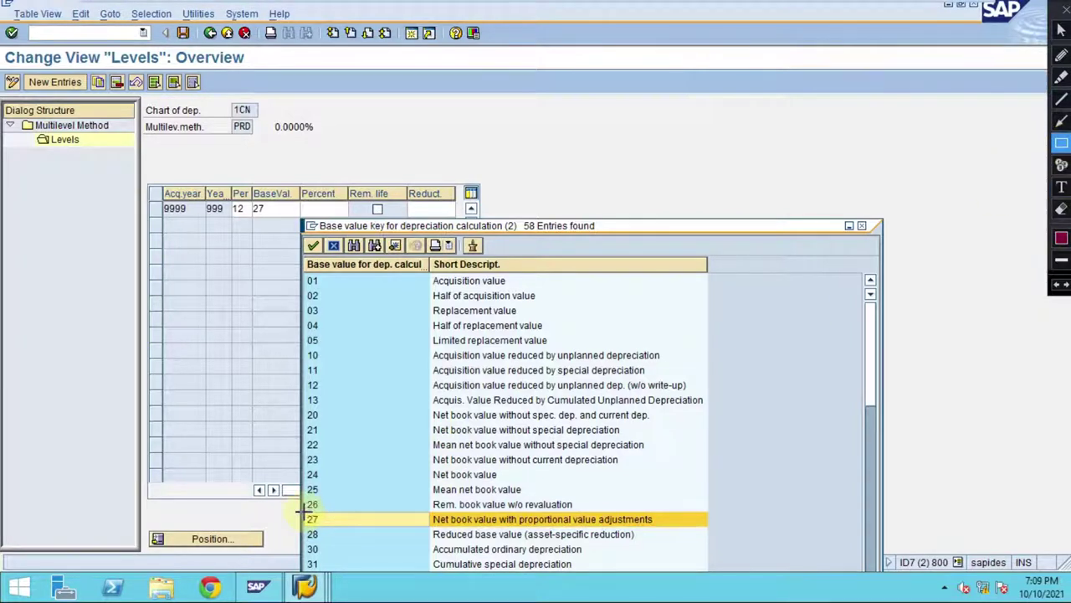
mouse_move(304, 511)
left_mouse_down()
mouse_move(394, 525)
mouse_move(658, 532)
left_mouse_up()
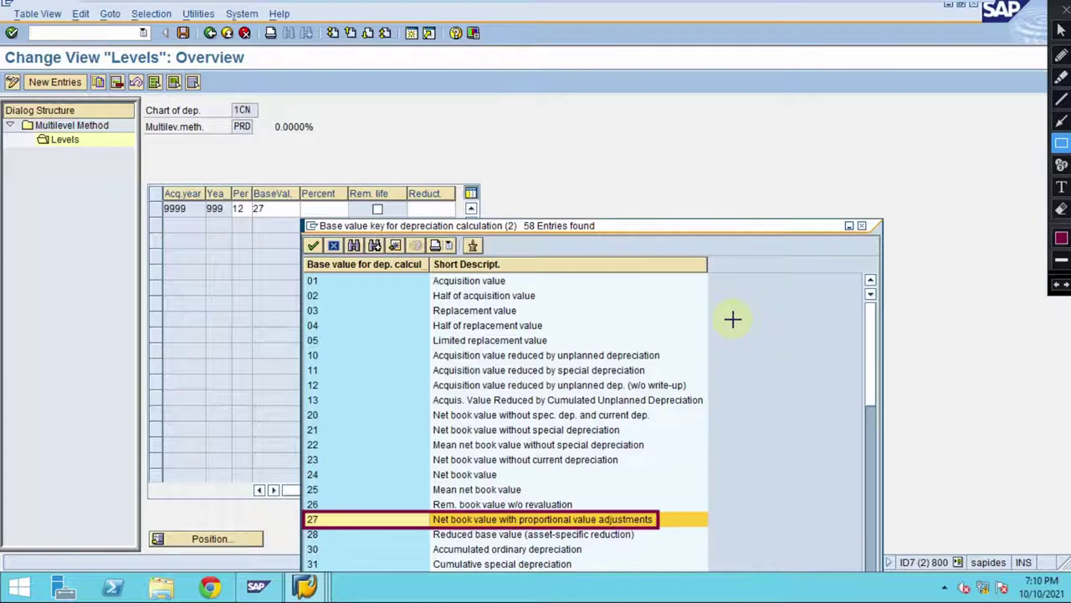
left_click(1061, 121)
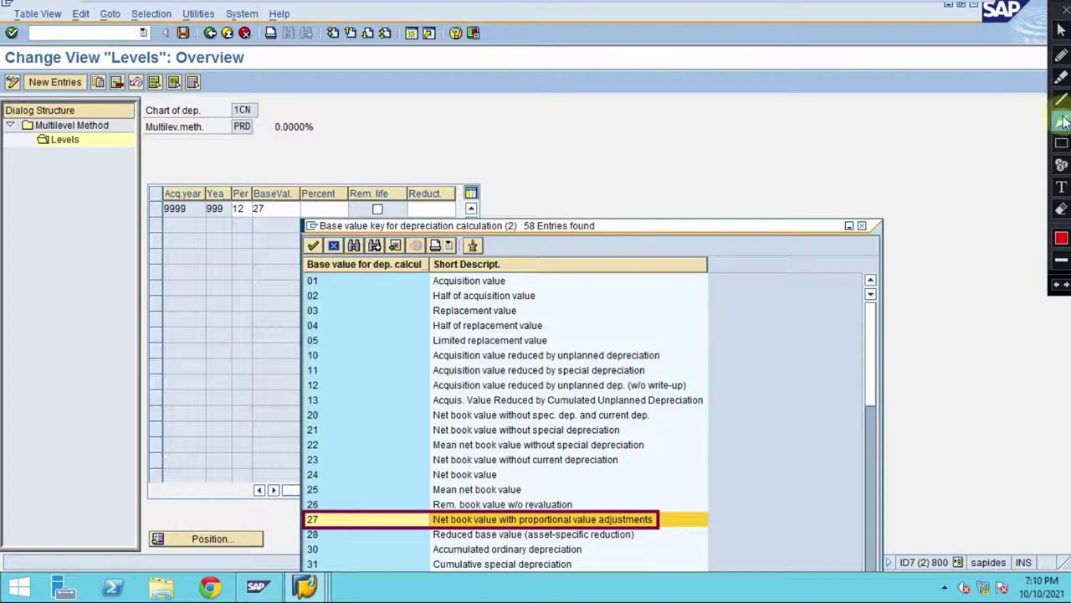
left_click_drag(622, 279, 520, 279)
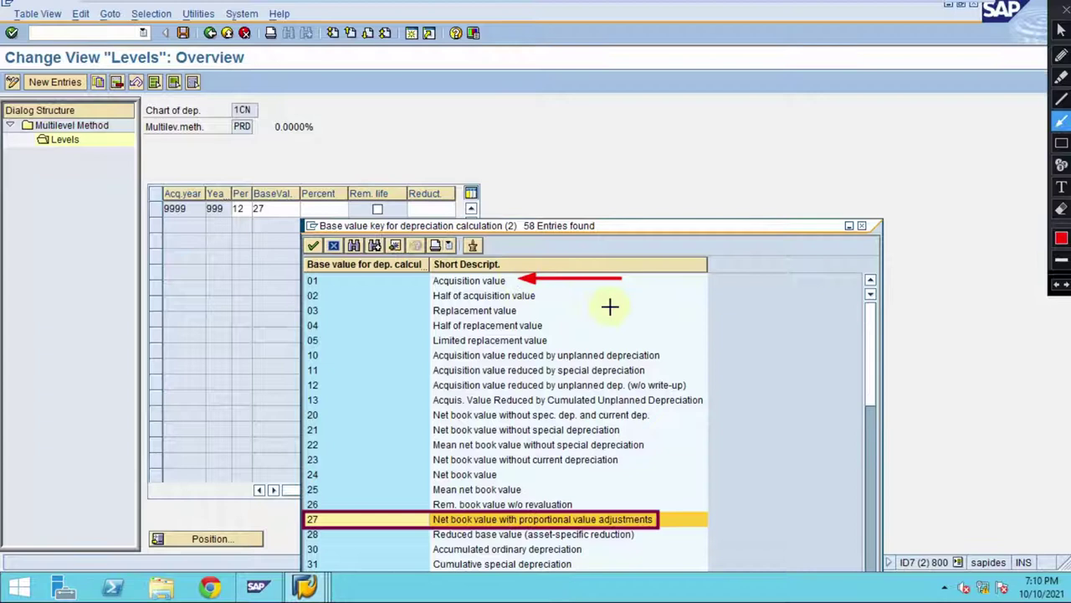
left_click_drag(641, 308, 525, 309)
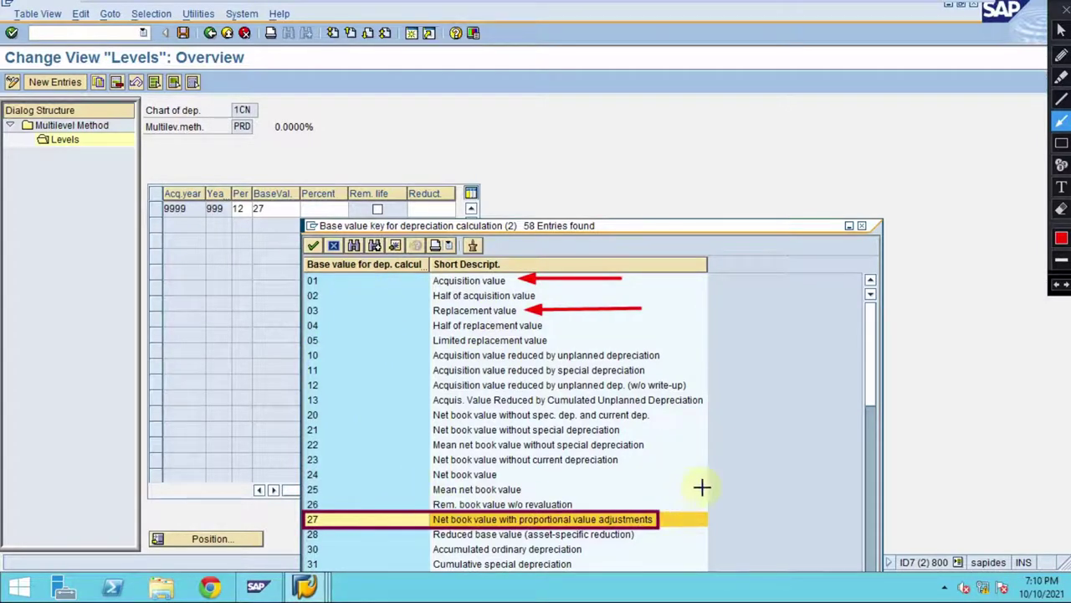
left_click(1061, 165)
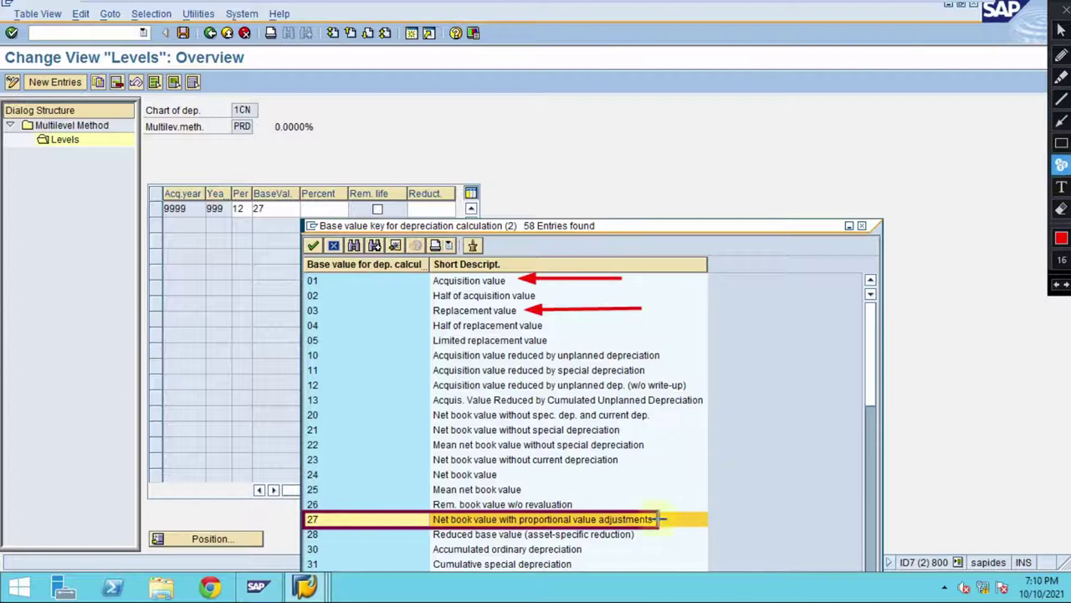
left_click(341, 512)
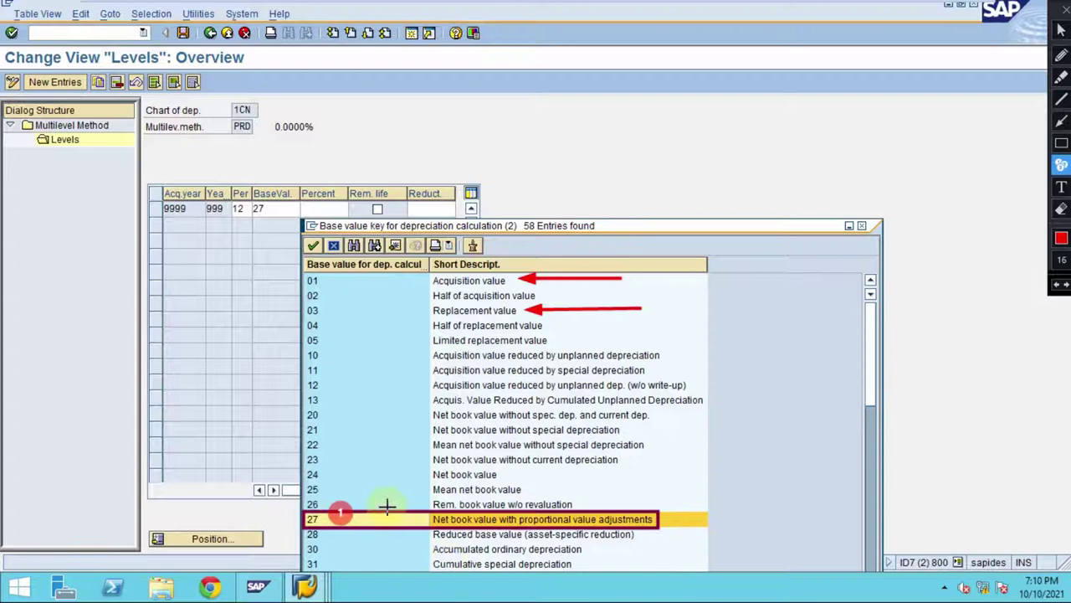
left_click(272, 206)
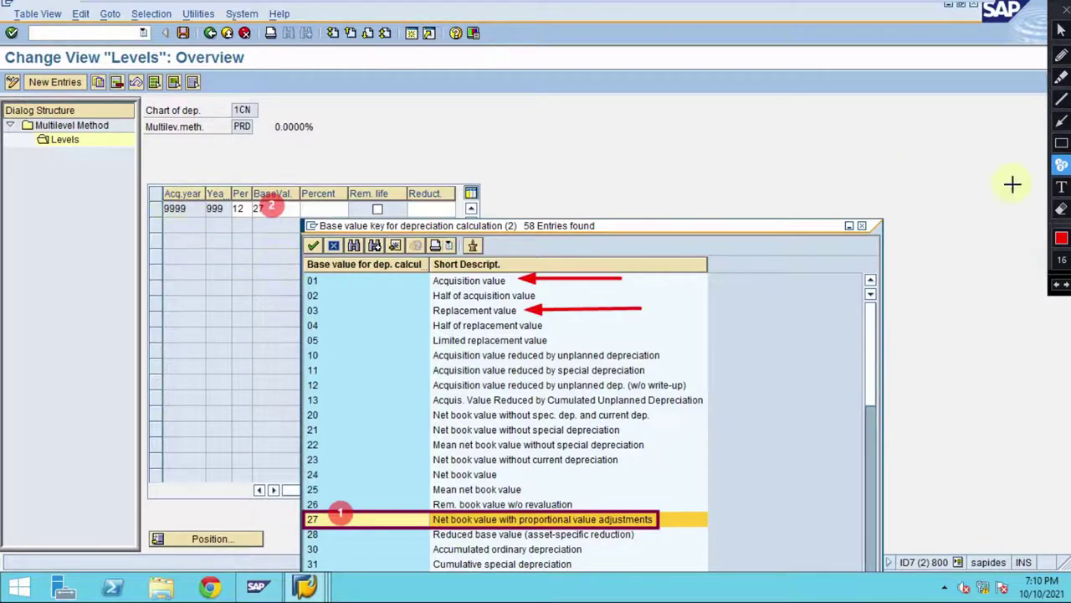
left_click(1062, 142)
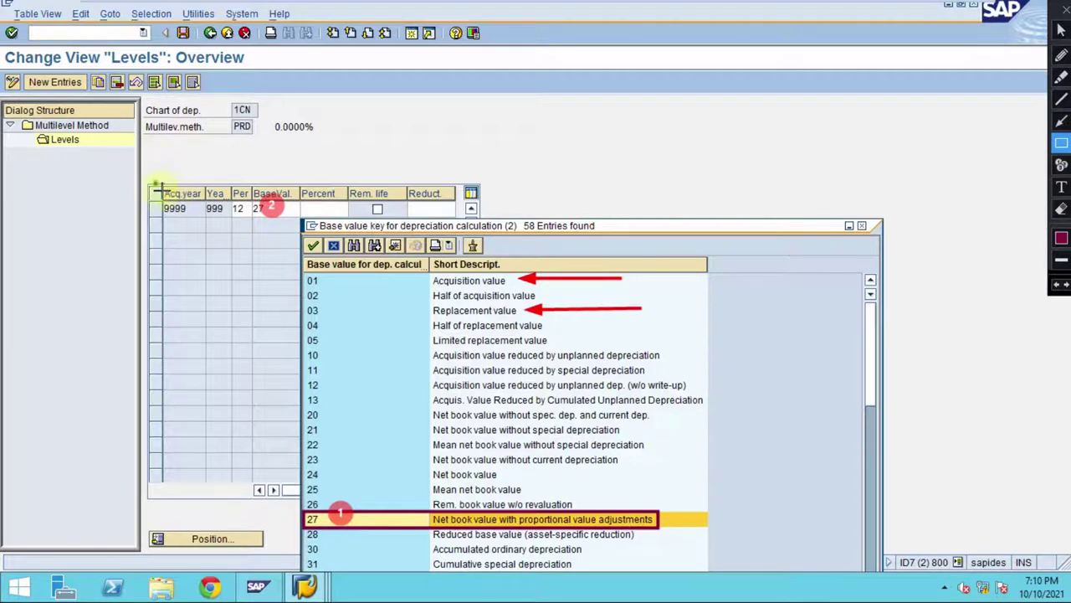
left_click_drag(154, 185, 254, 222)
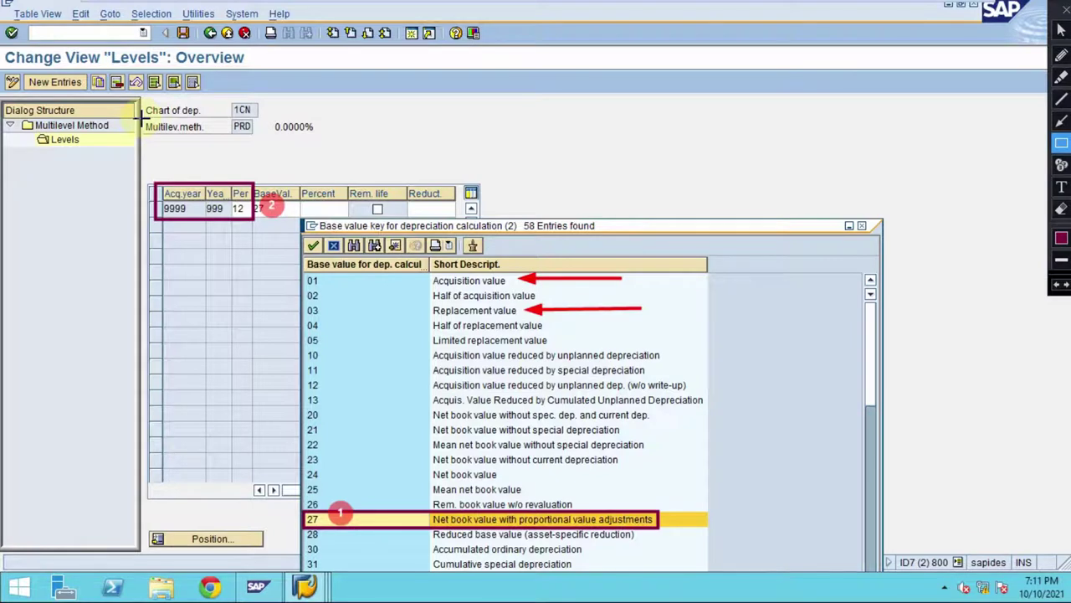
left_click_drag(142, 117, 263, 138)
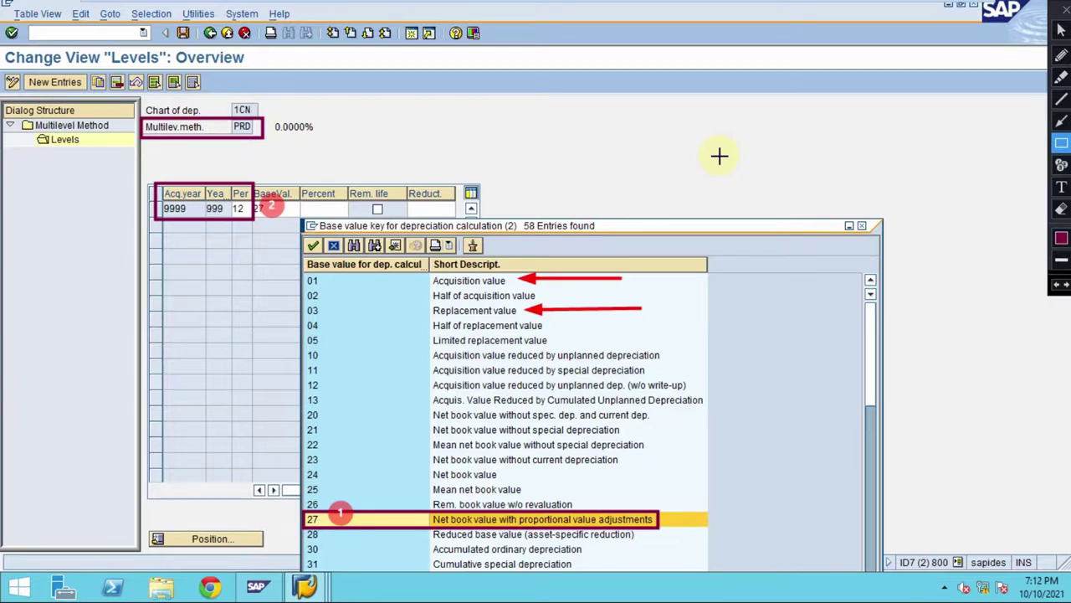
- Close the base value key list, keeping 27 in the PRD level row
key("Escape")
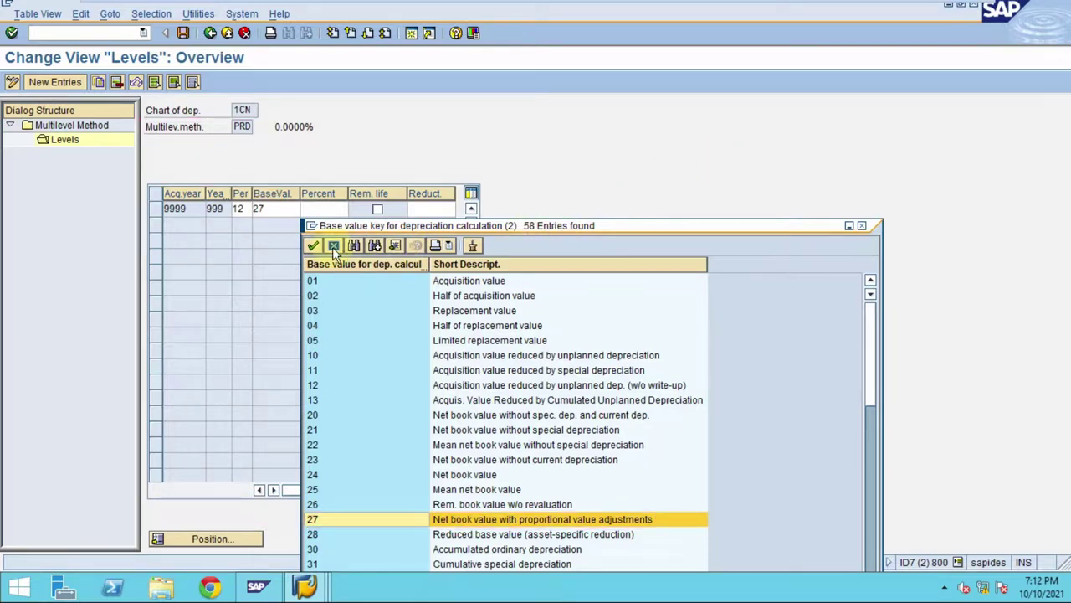
left_click(332, 247)
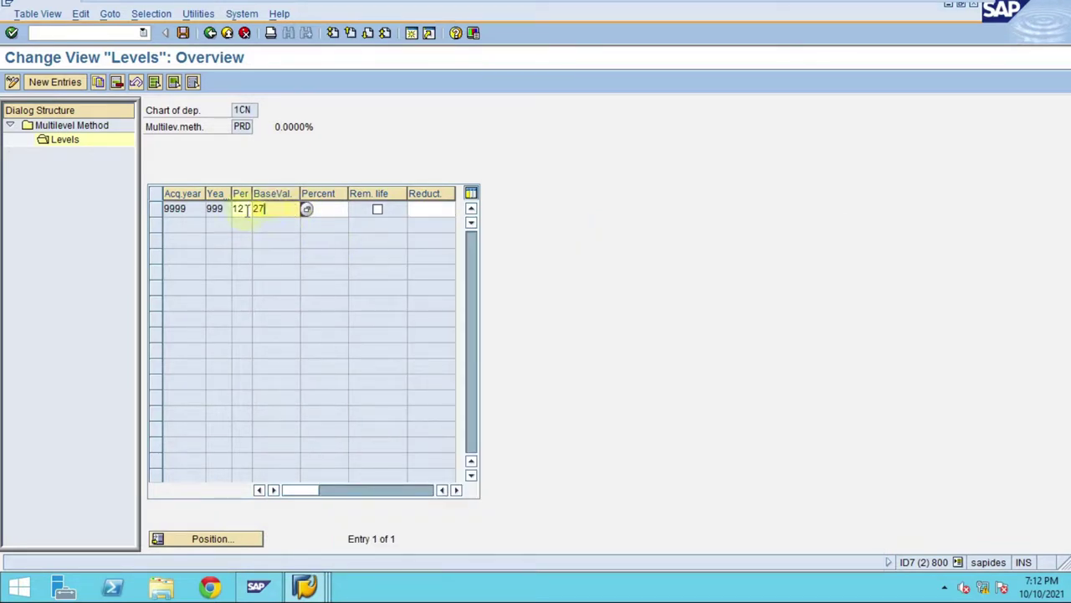
left_click_drag(251, 208, 268, 210)
- Save the PRD level to a customizing request and return to the IMG tree
left_click(236, 127)
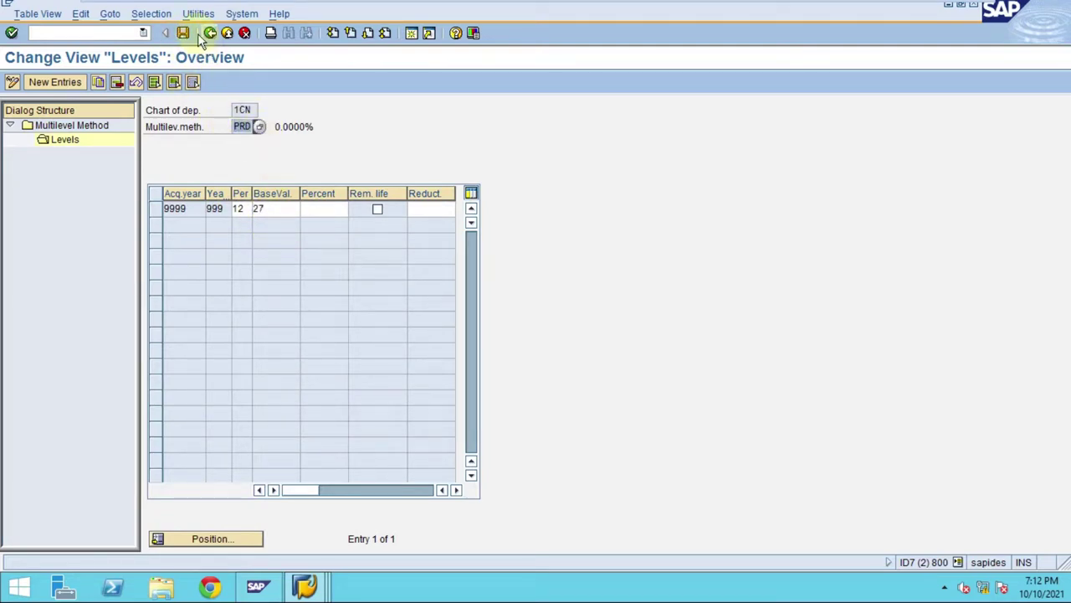
left_click(37, 240)
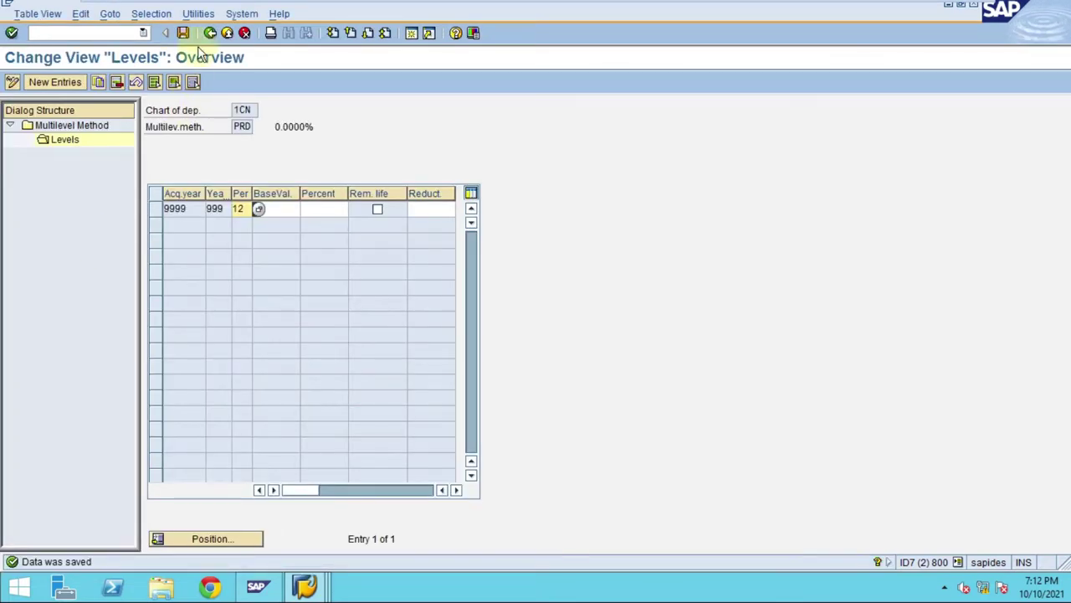
left_click(209, 32)
left_click(210, 33)
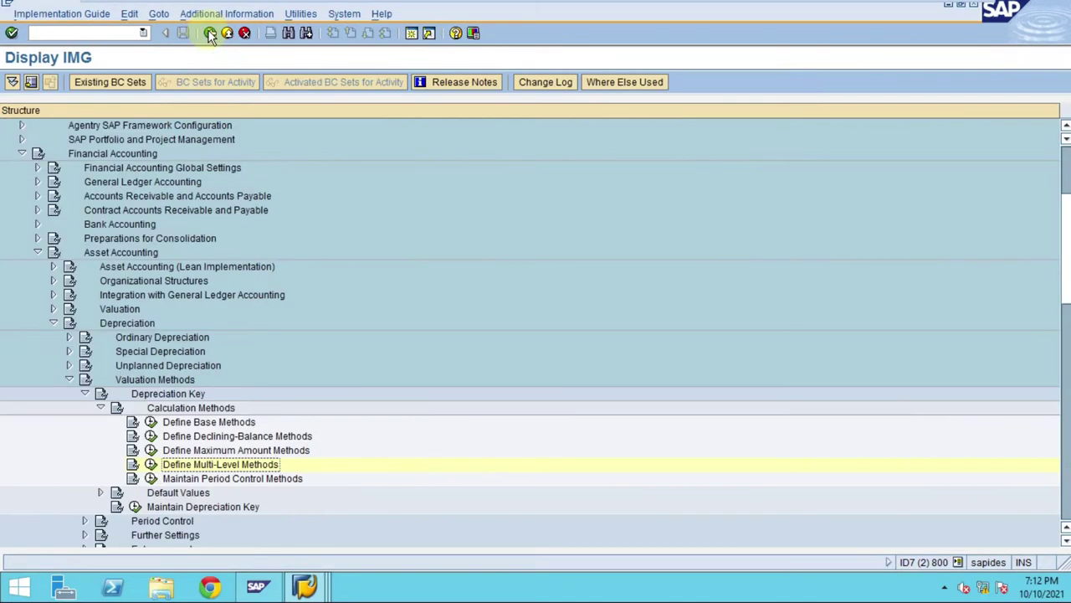